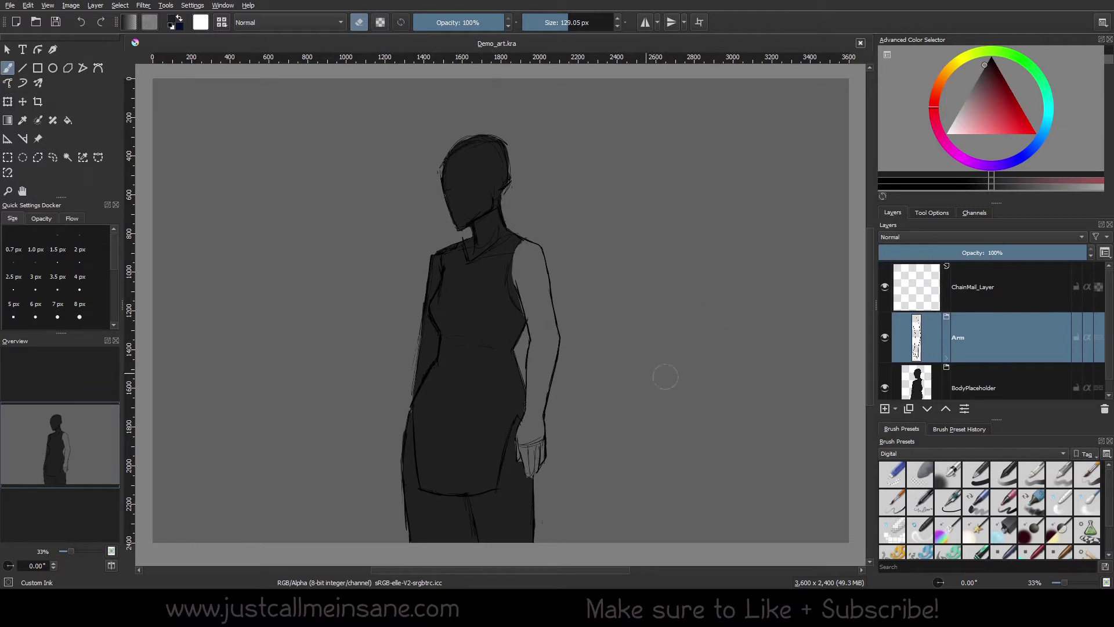
Select ChainMail_Layer and drag the Layers/Brush Presets splitter down to show more layers
click(992, 297)
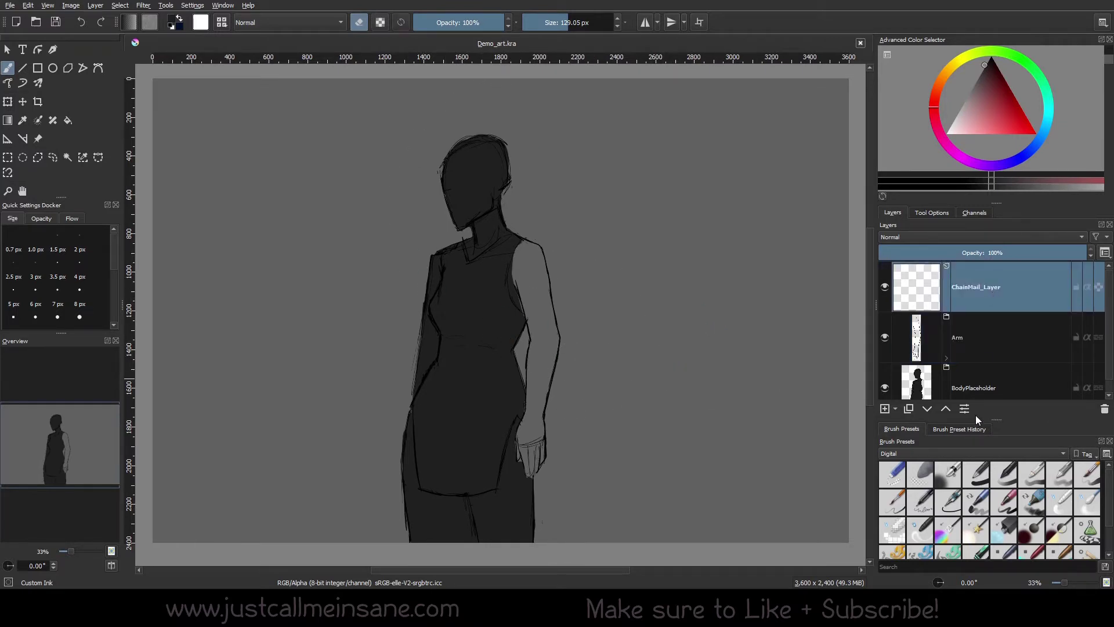
drag(995, 419, 997, 479)
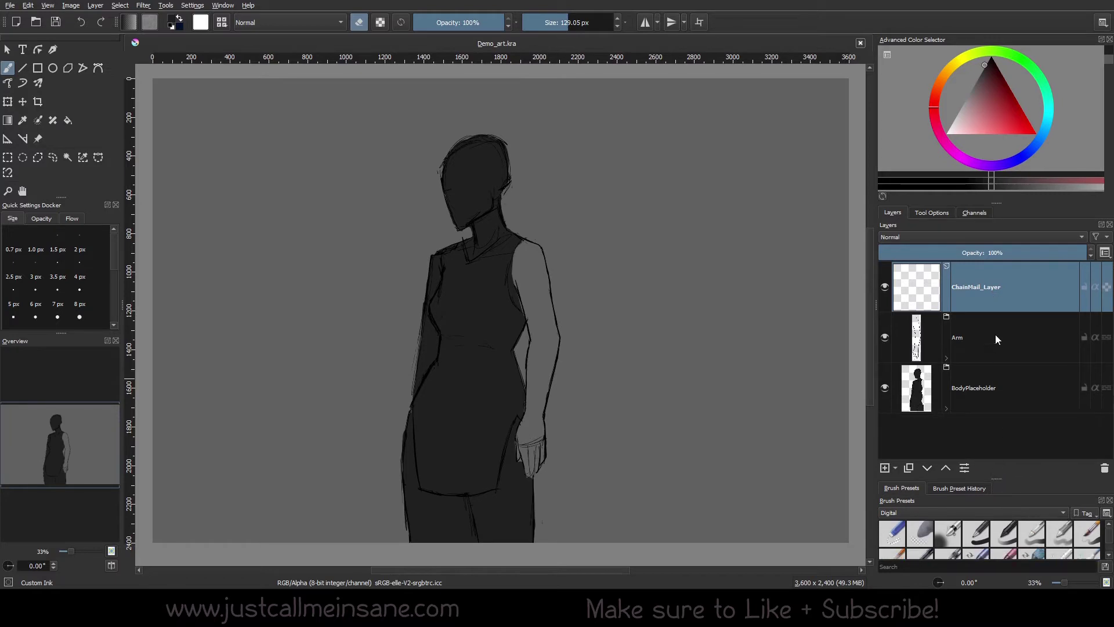
mouse_move(1005, 289)
Expand the Arm group and inspect its ArmLineart and ArmColor layers
click(982, 341)
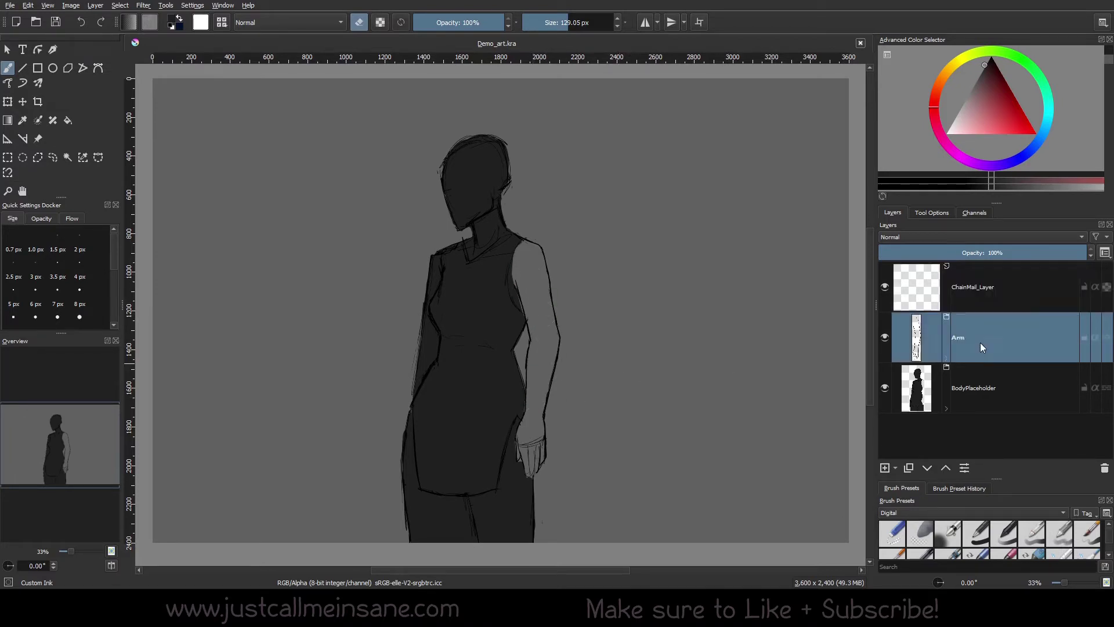
click(947, 358)
click(1050, 388)
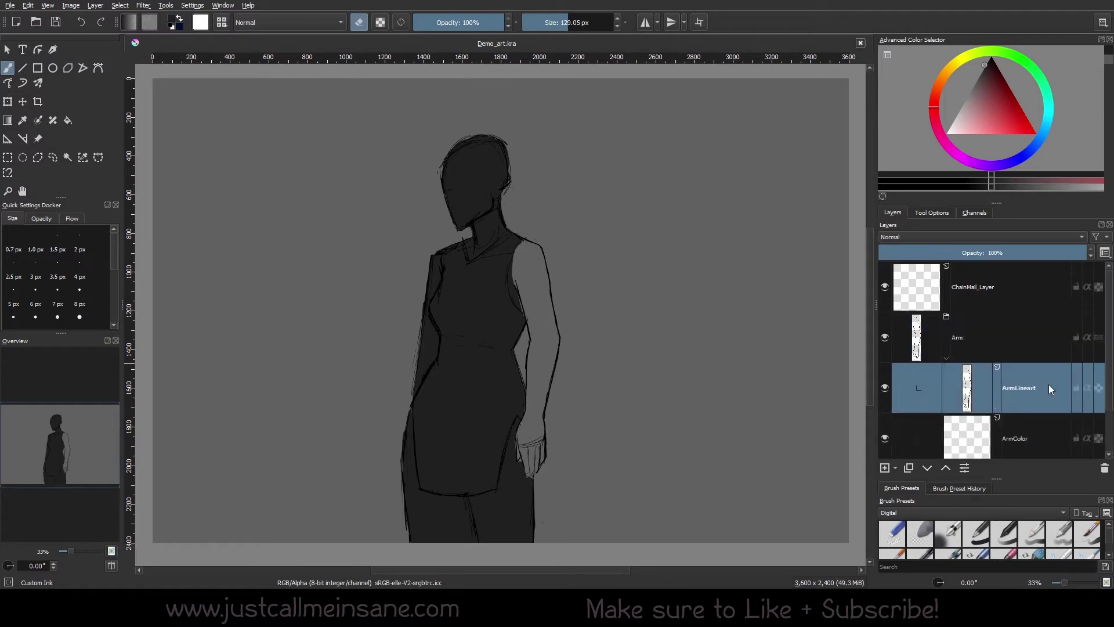
click(1032, 433)
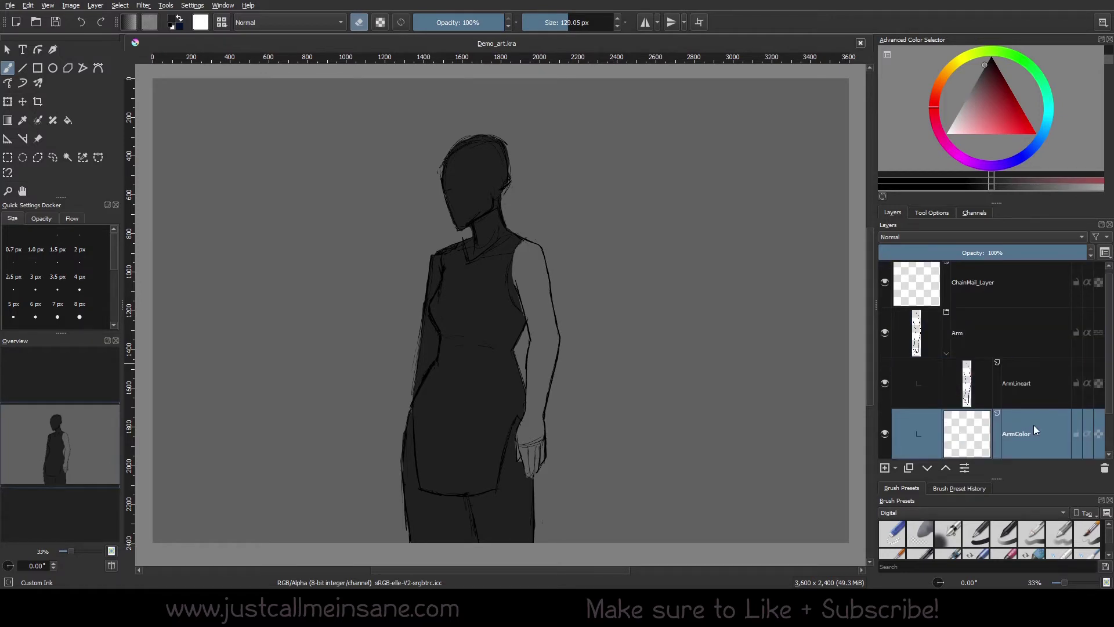
scroll(986, 360, down, 1)
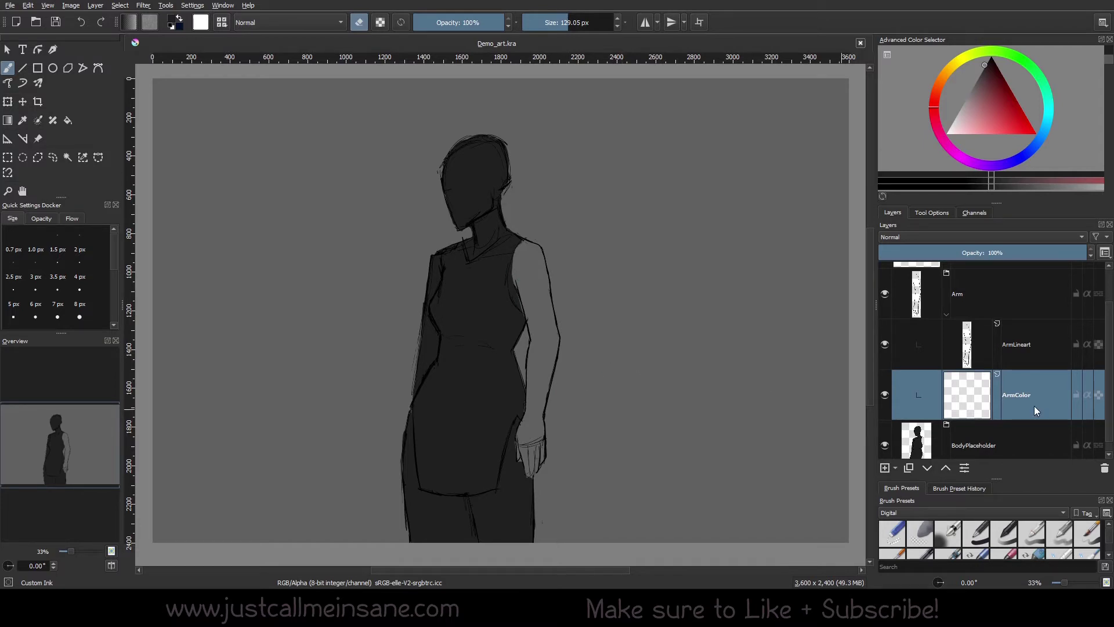
Hide ArmLineart briefly to reveal its lines, then make it visible again
click(1040, 343)
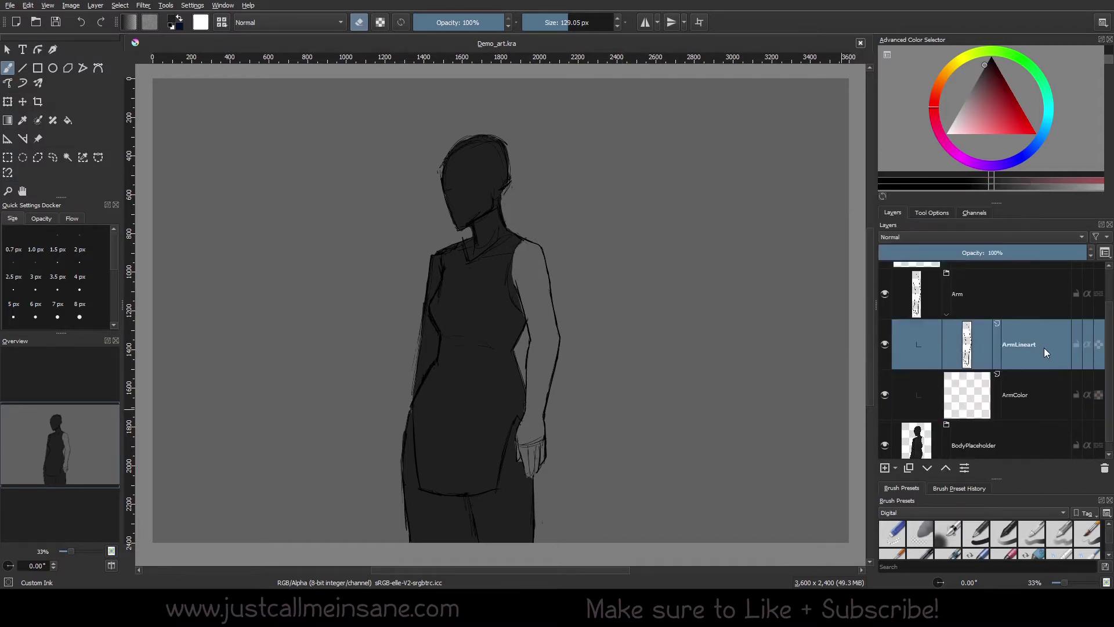
click(882, 347)
click(883, 346)
click(946, 313)
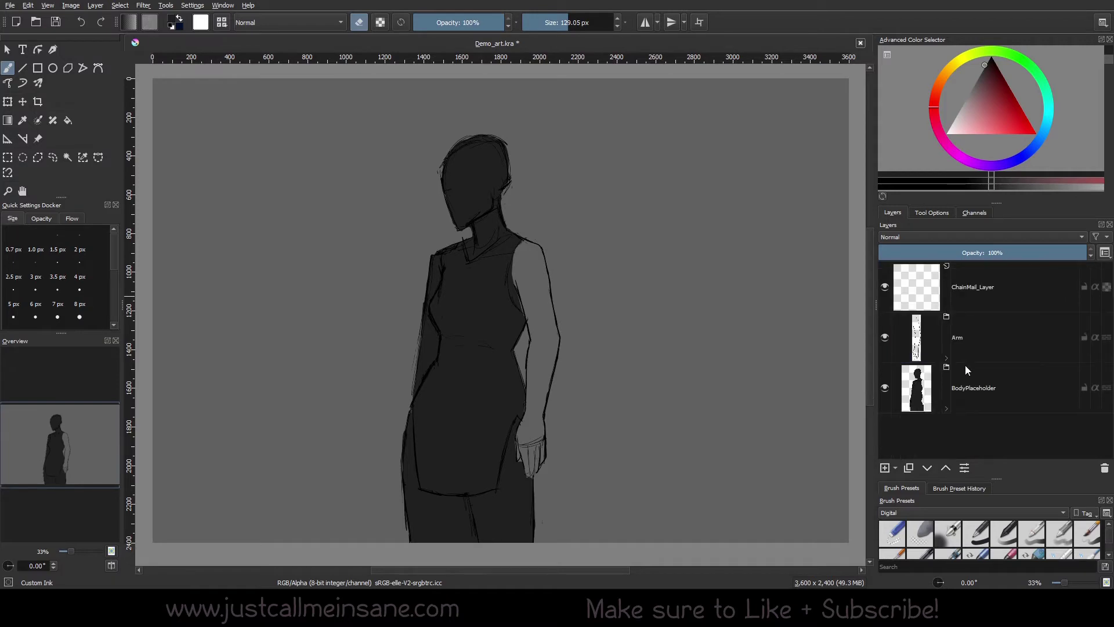
click(988, 392)
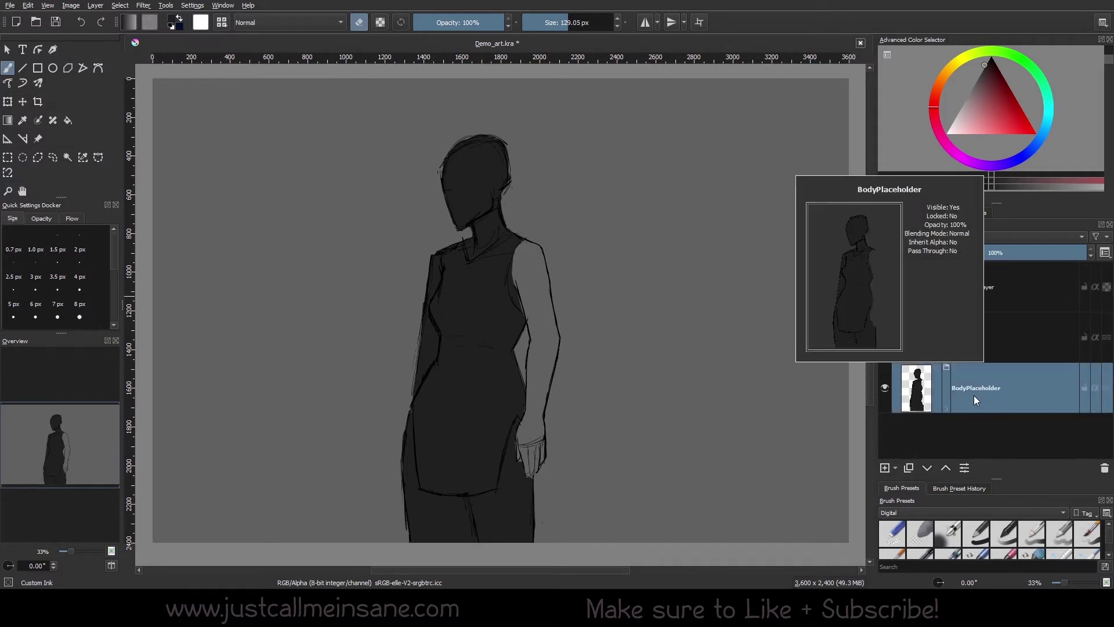
click(946, 408)
scroll(1010, 412, down, 1)
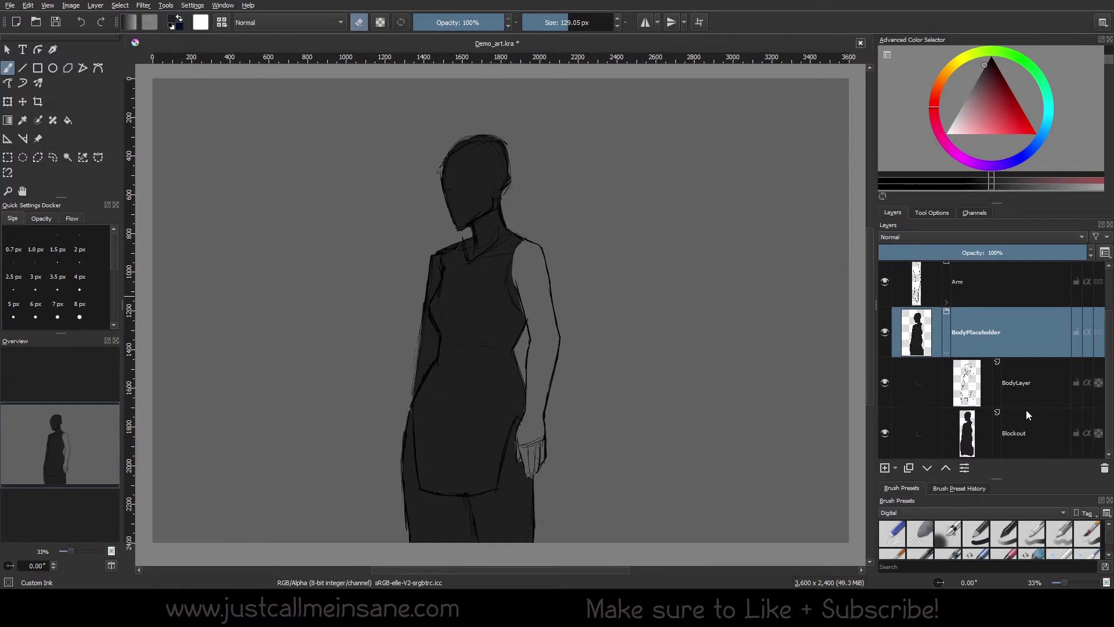
click(1030, 382)
click(884, 385)
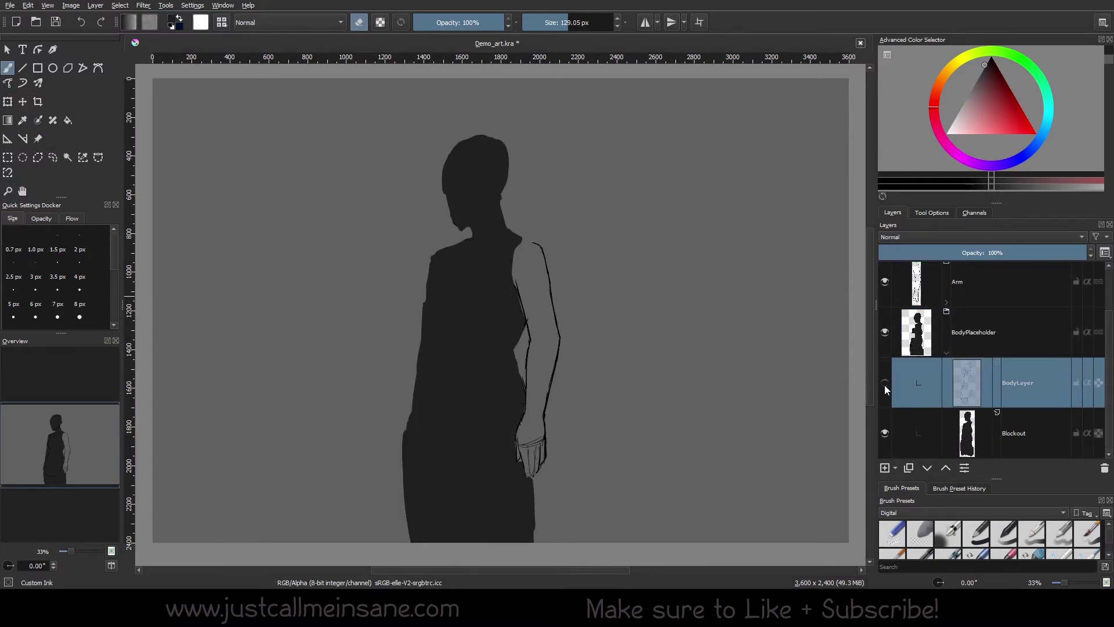
click(884, 385)
click(899, 440)
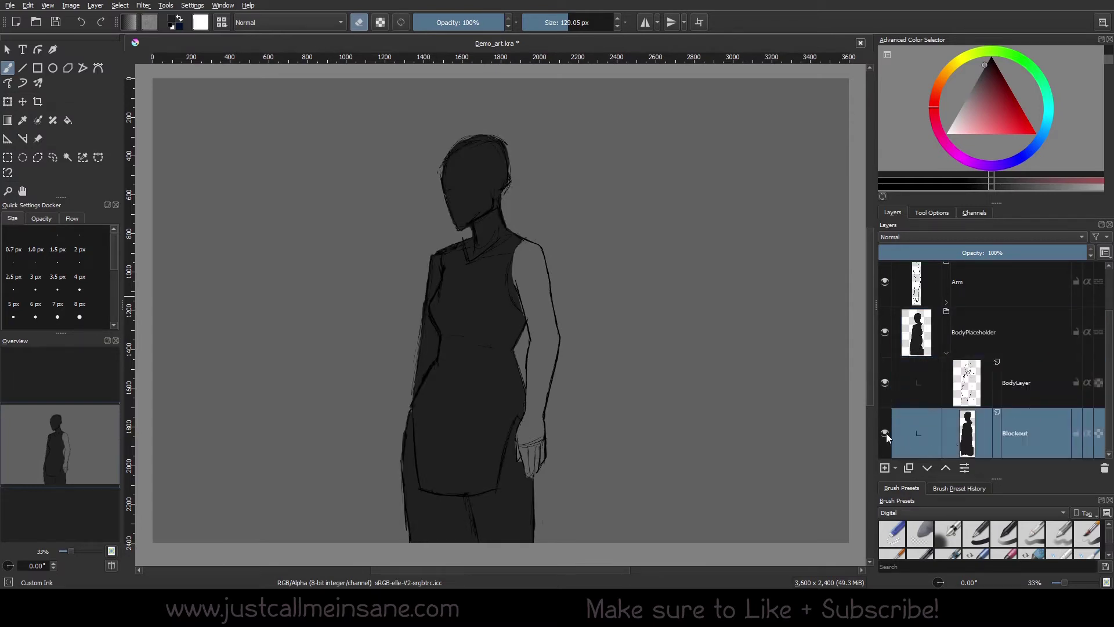
click(886, 432)
click(885, 433)
scroll(952, 424, up, 1)
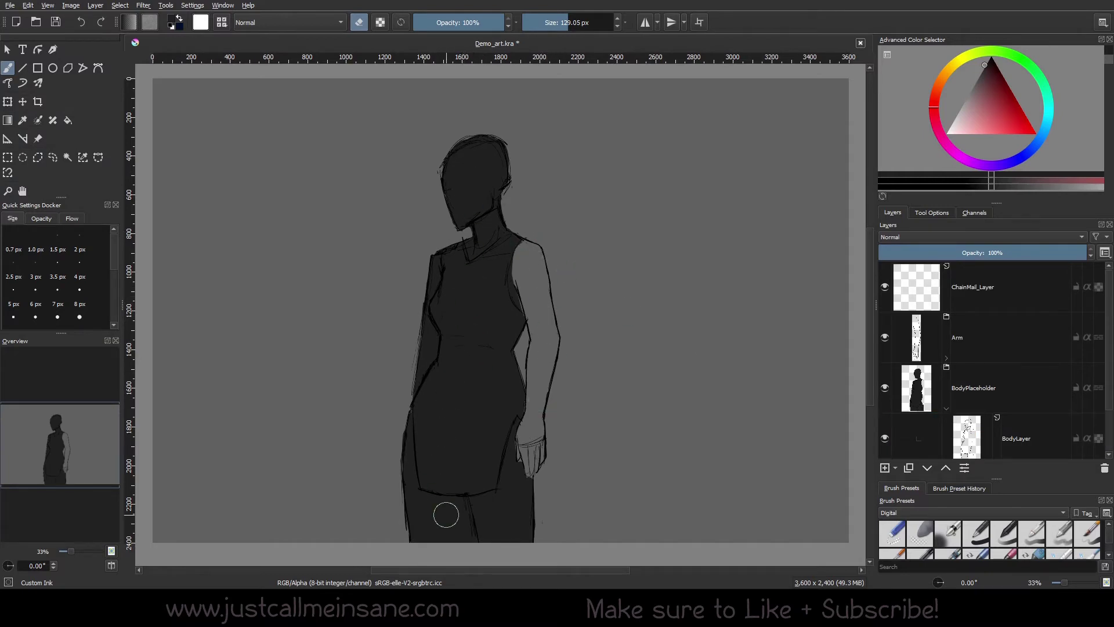
click(946, 409)
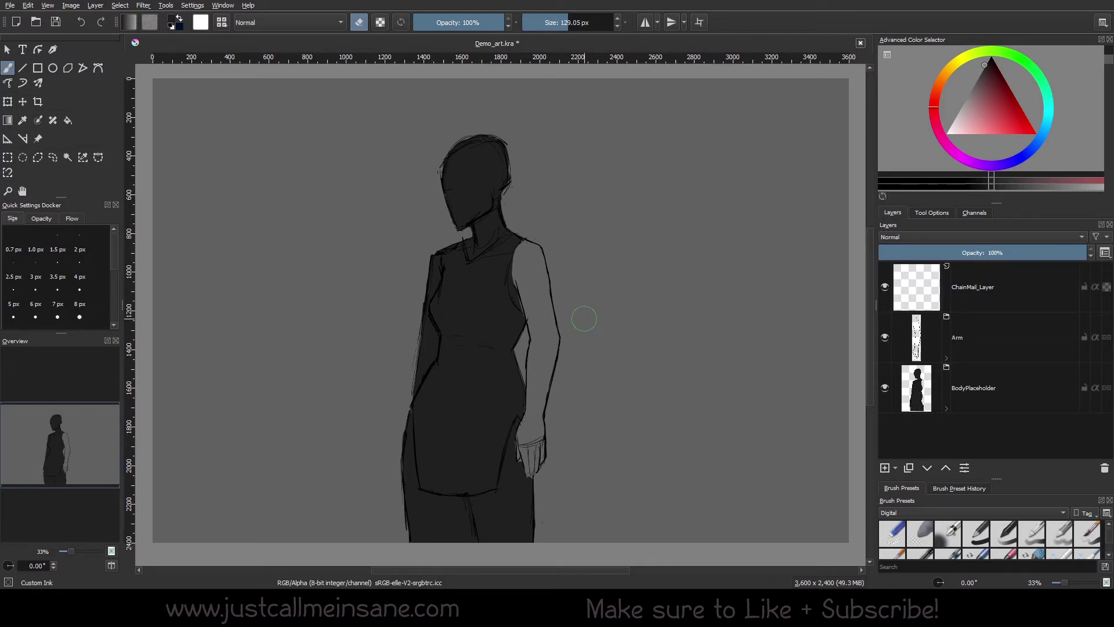
Start a new document from File > New and set its height to 3600 px
click(11, 6)
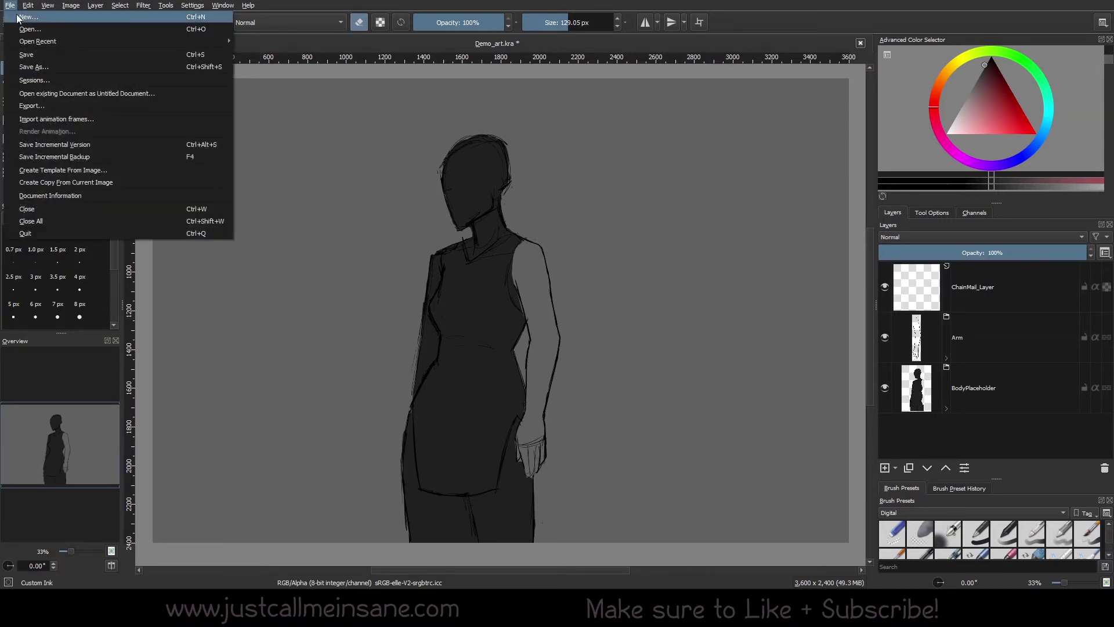
click(17, 16)
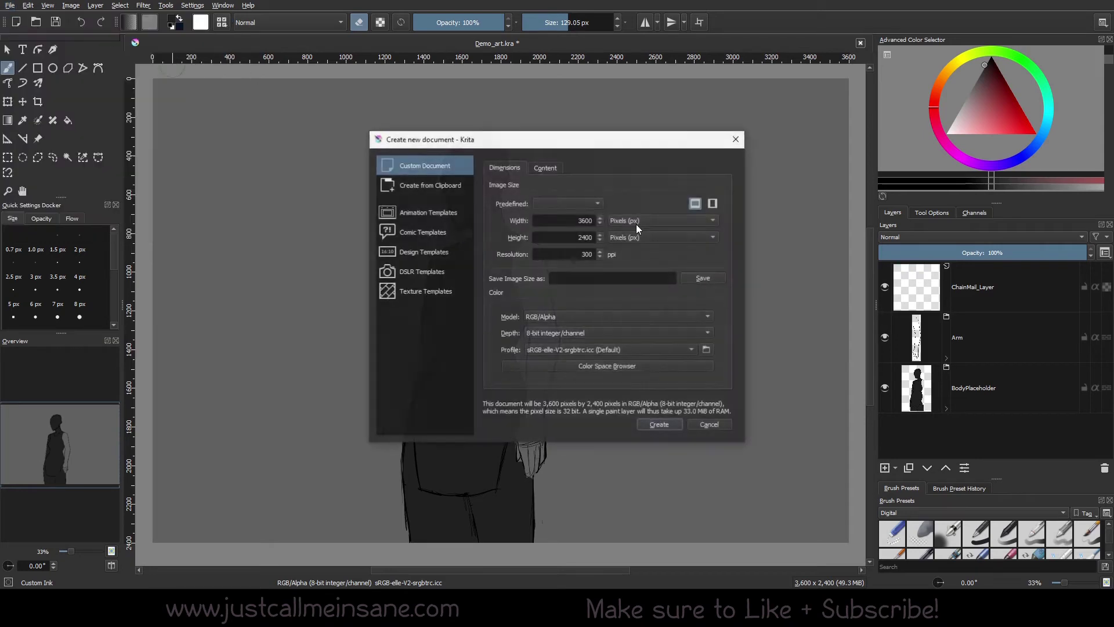
double_click(559, 238)
text(3600)
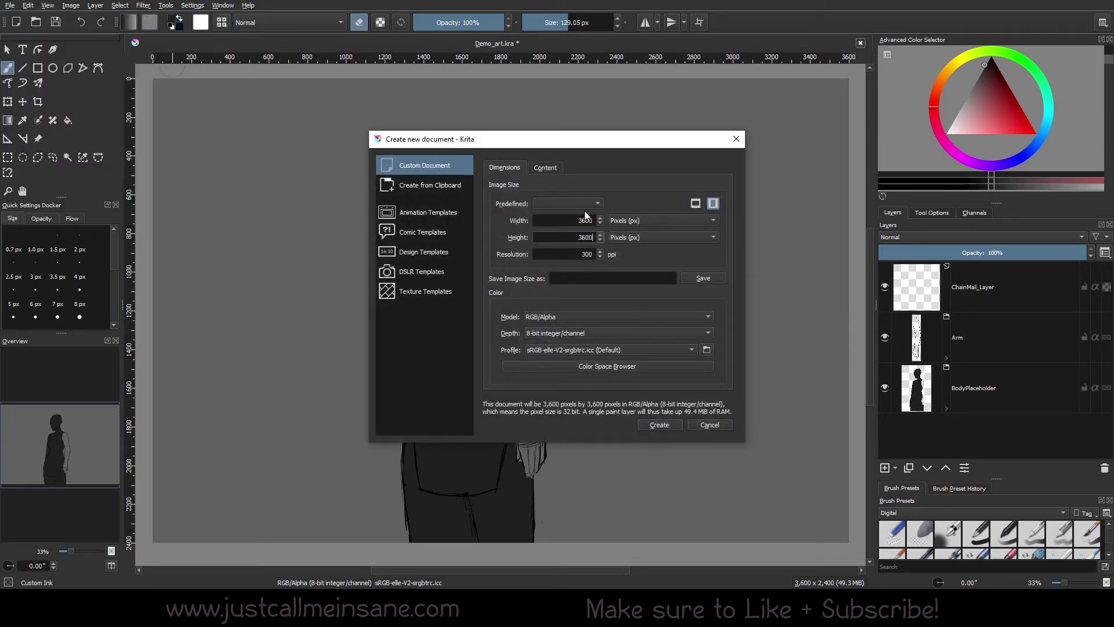
click(576, 253)
Review the Content settings, then create the 3600 × 3600 document
click(549, 170)
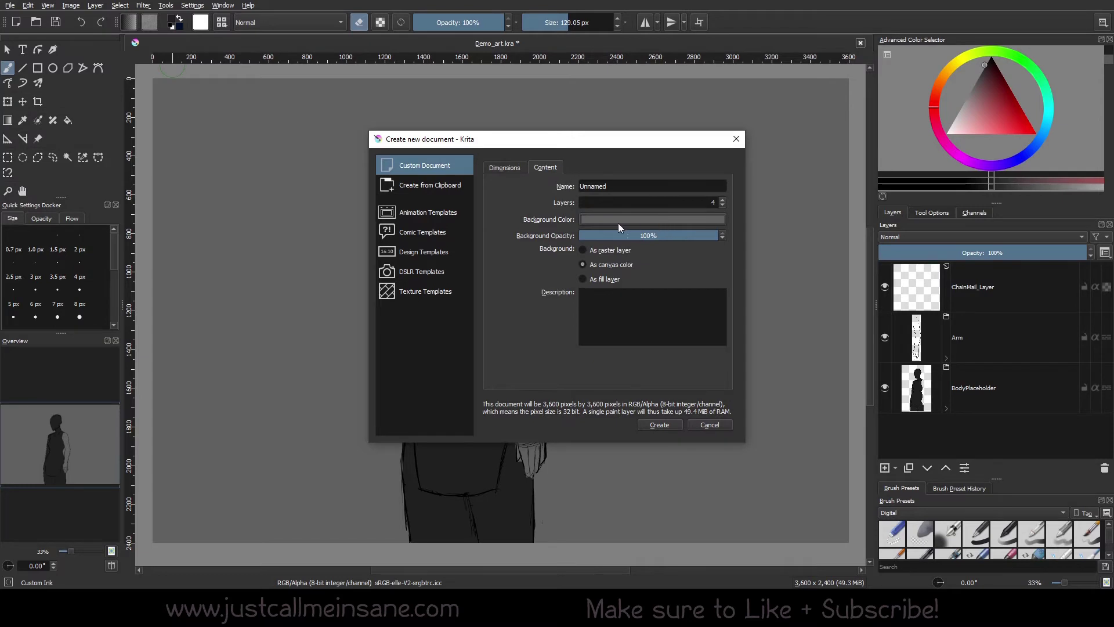
click(506, 167)
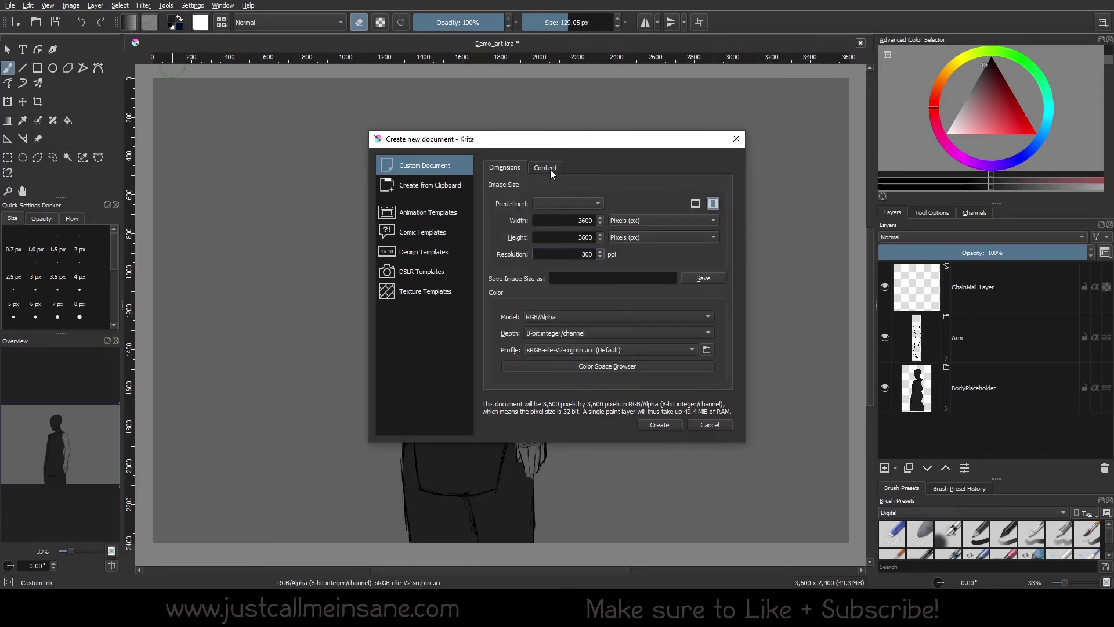
click(659, 424)
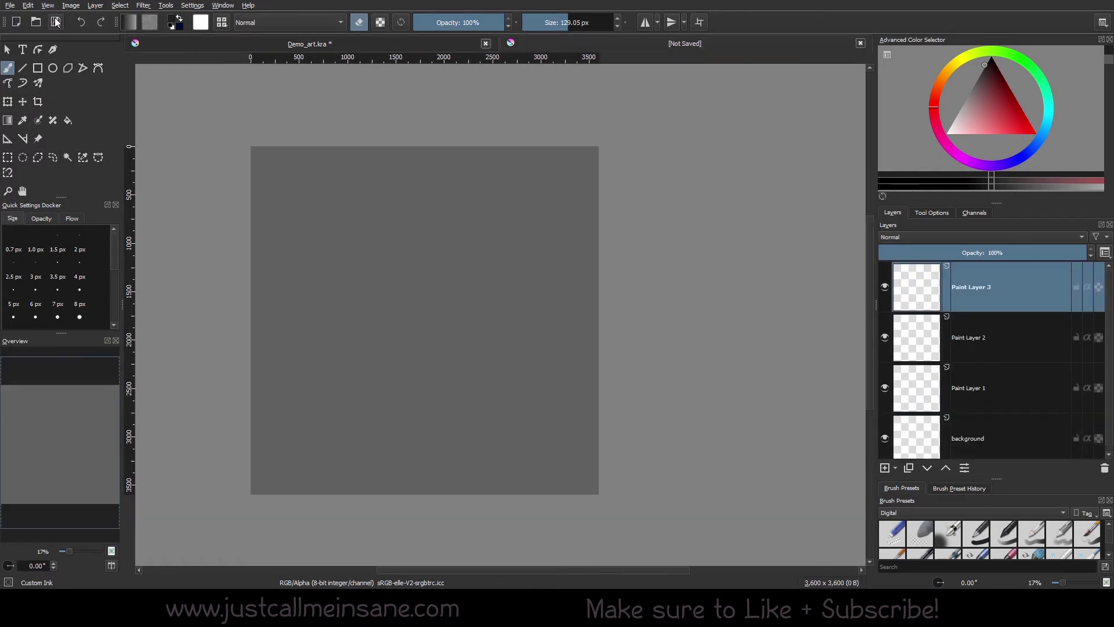
click(10, 5)
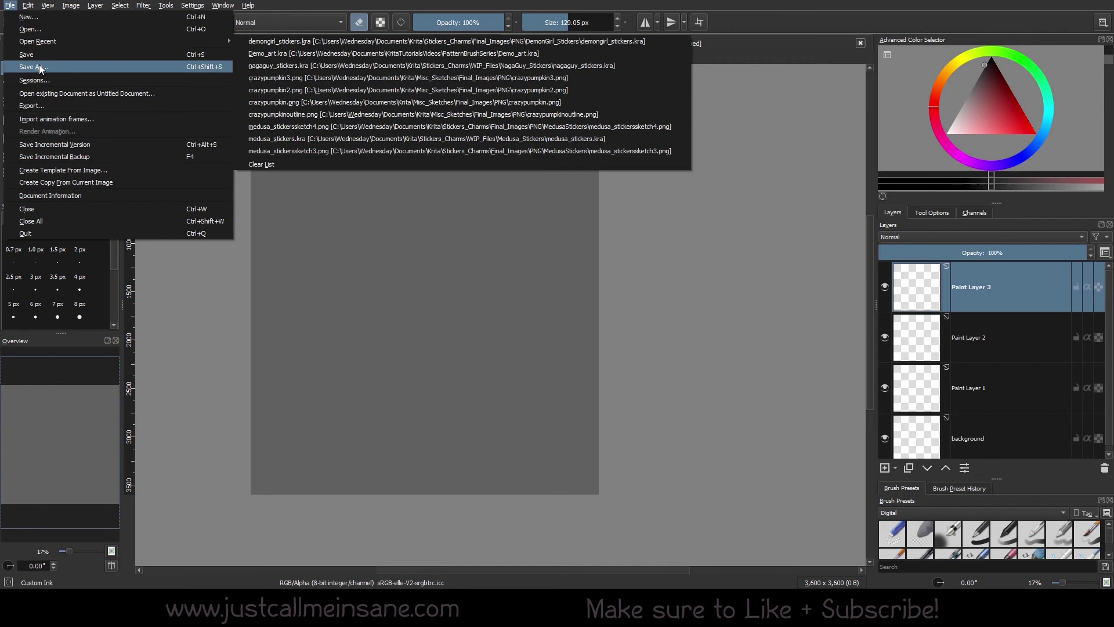
Save As Chainmail_v01 in the Documents > Brushes folder
click(40, 67)
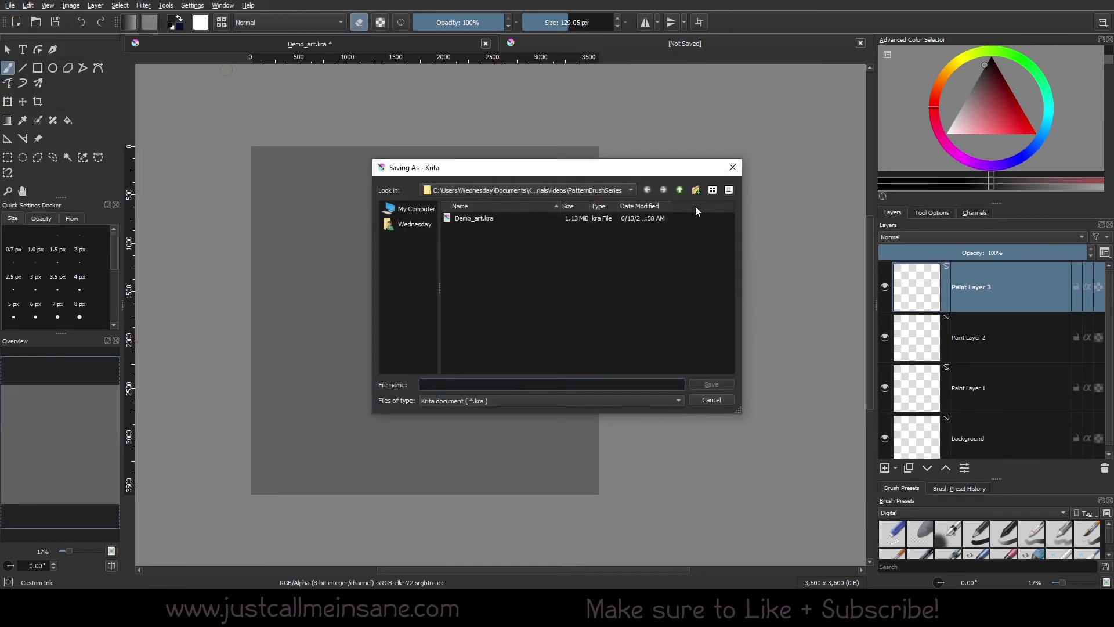
click(680, 191)
click(680, 190)
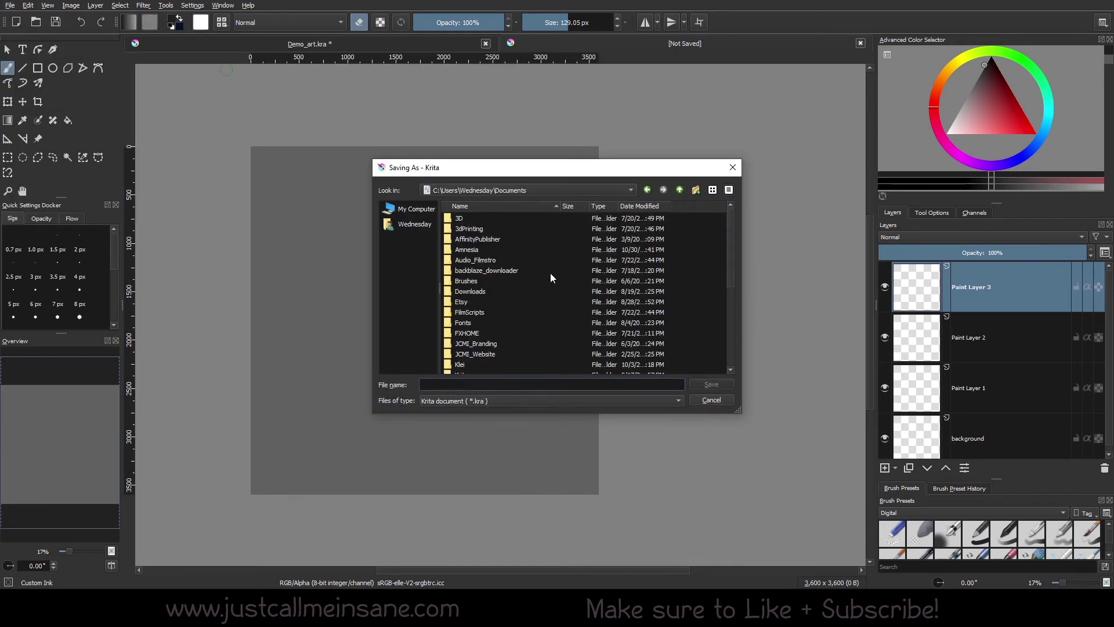
double_click(482, 282)
click(539, 383)
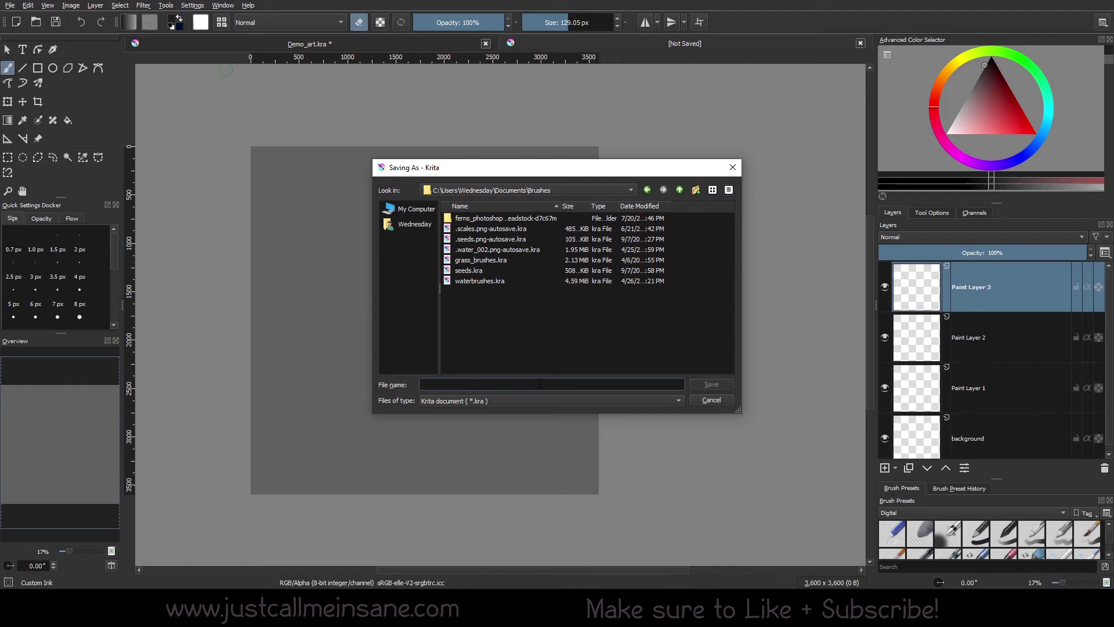
text(Chainmail_v01)
click(723, 384)
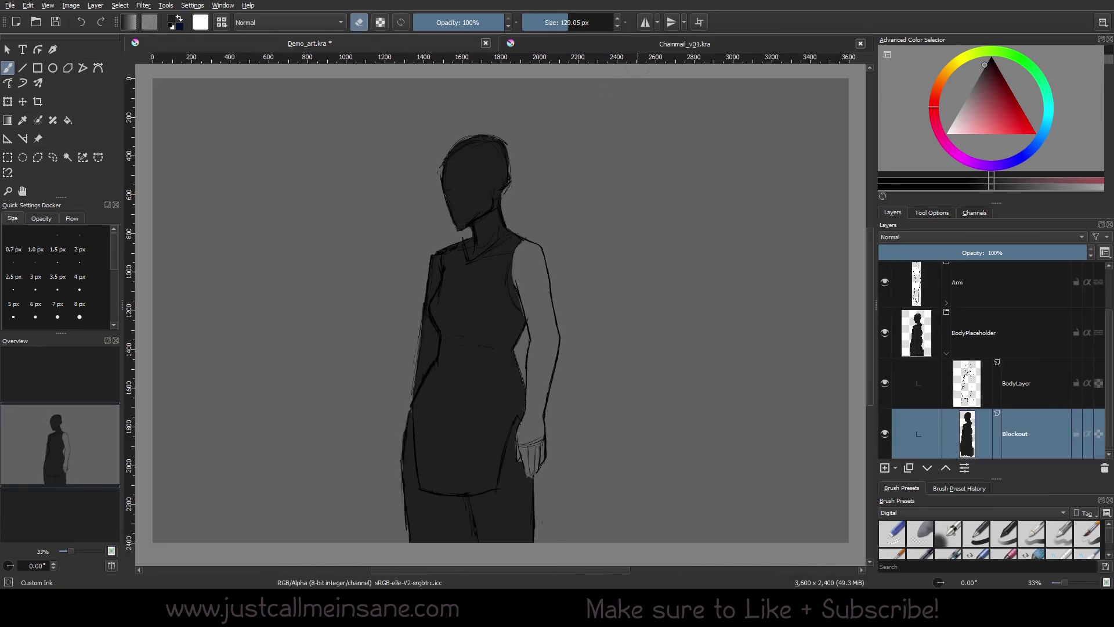
click(663, 44)
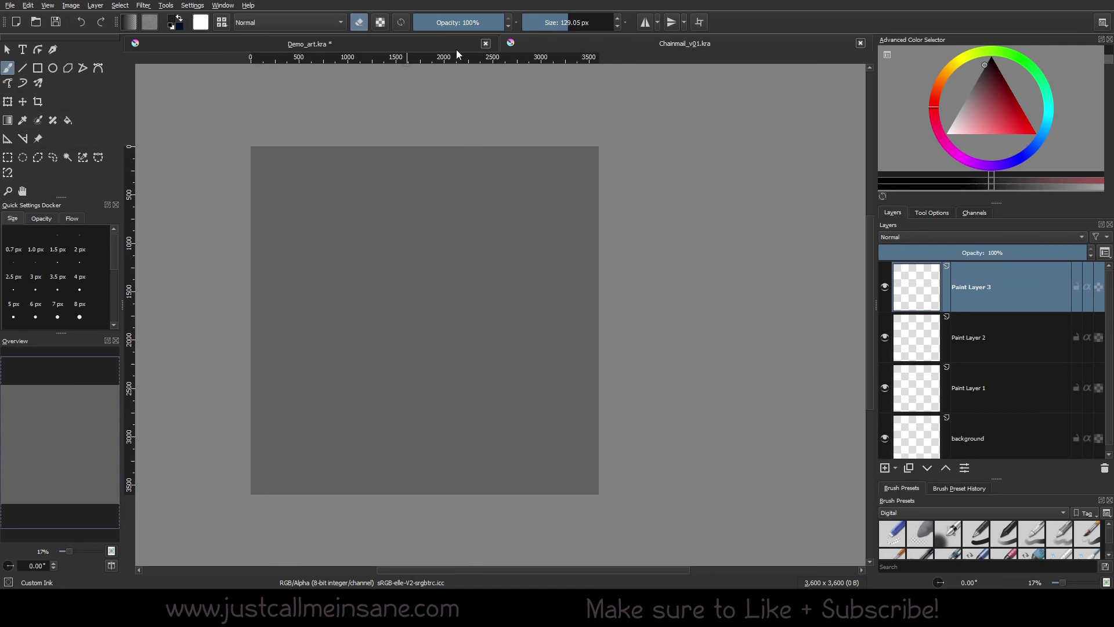
click(444, 45)
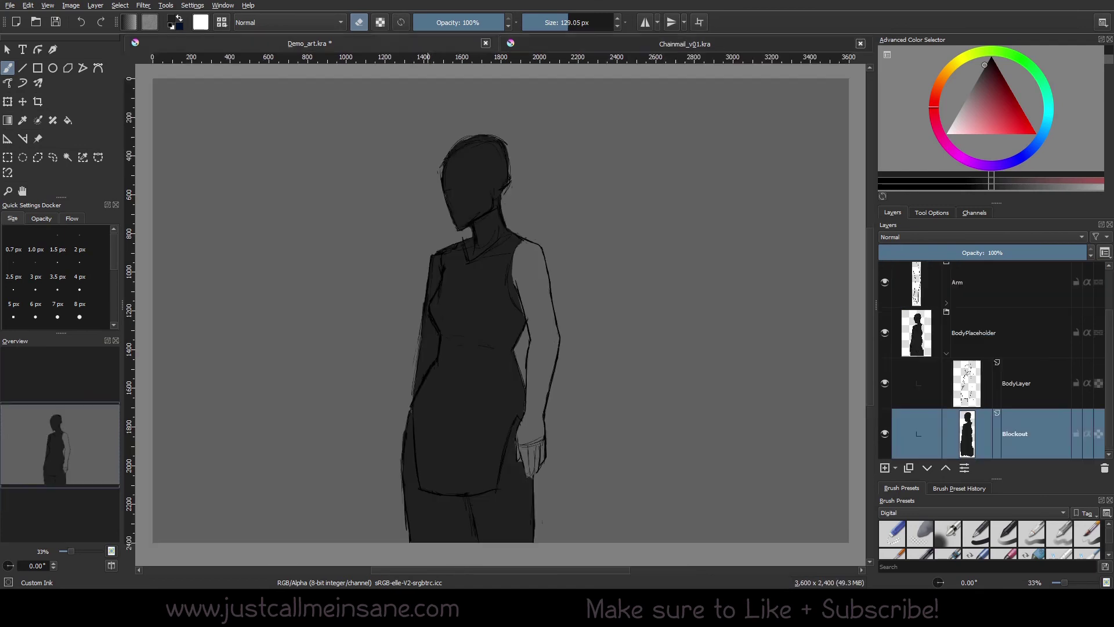
click(561, 48)
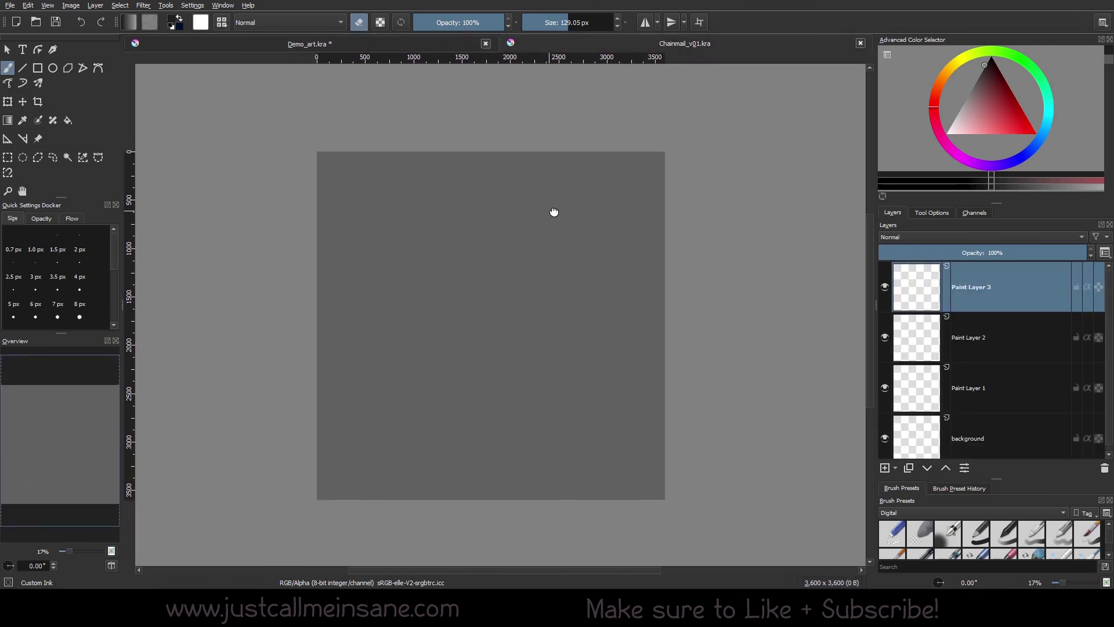
drag(554, 211, 569, 212)
click(374, 48)
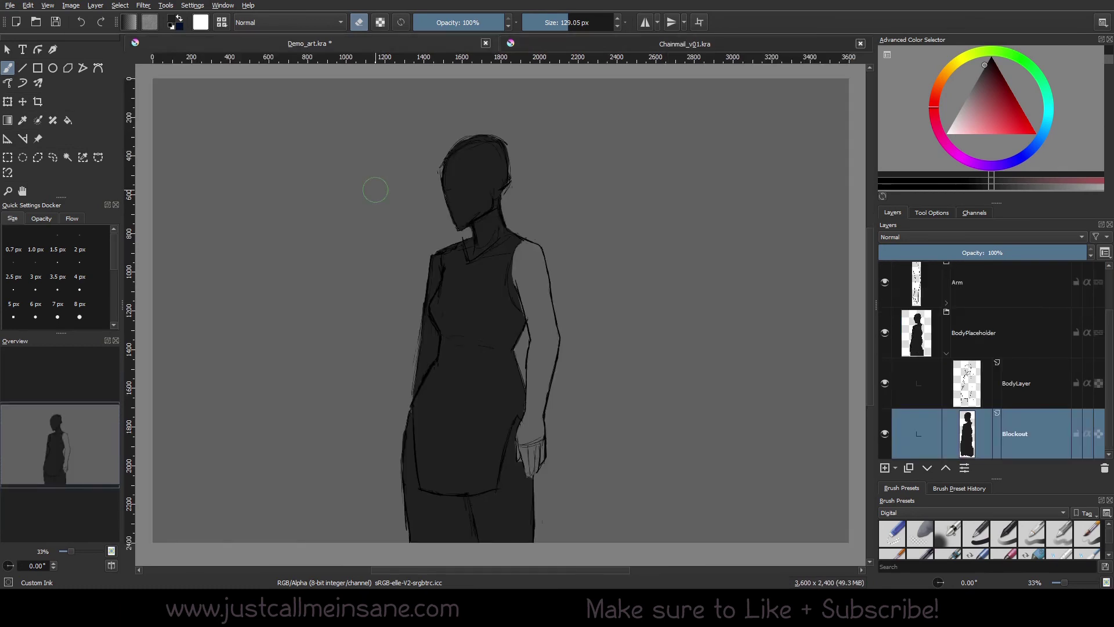